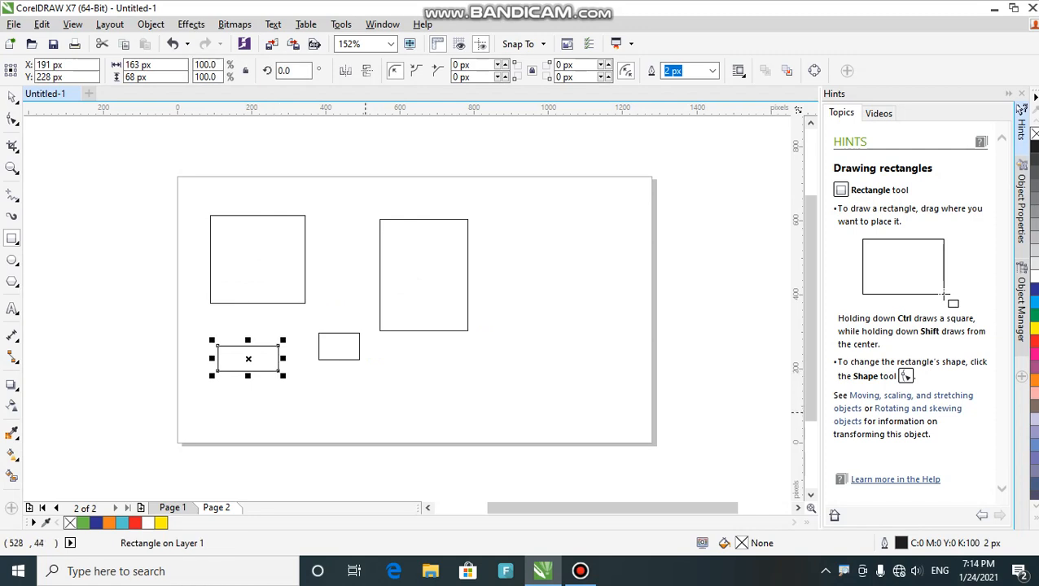
- Draw seven more small rectangles of varied sizes below and between the two large ones, the last about 101 by 105 px
drag(346, 286, 360, 313)
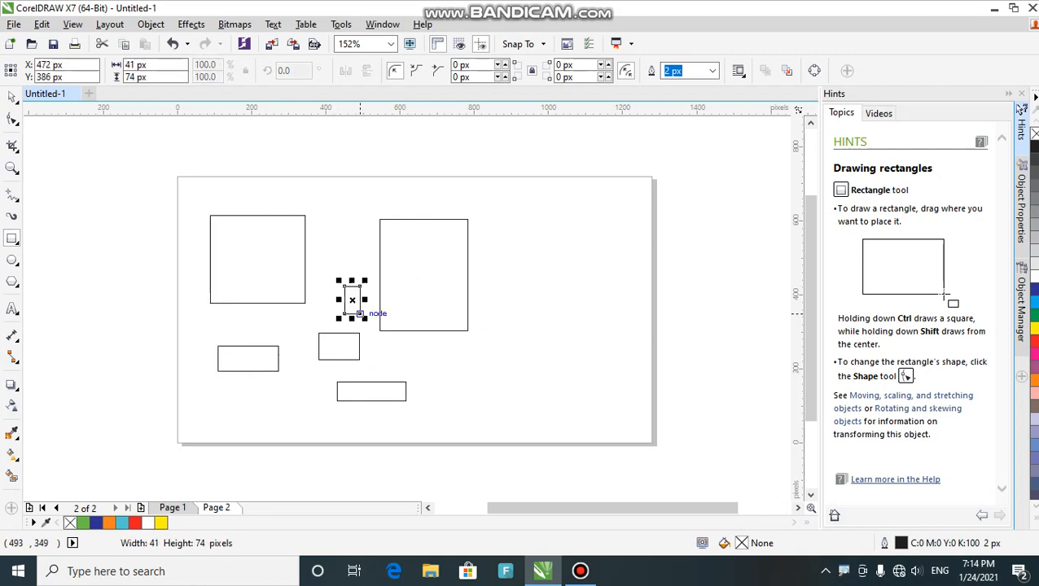
drag(382, 348, 413, 373)
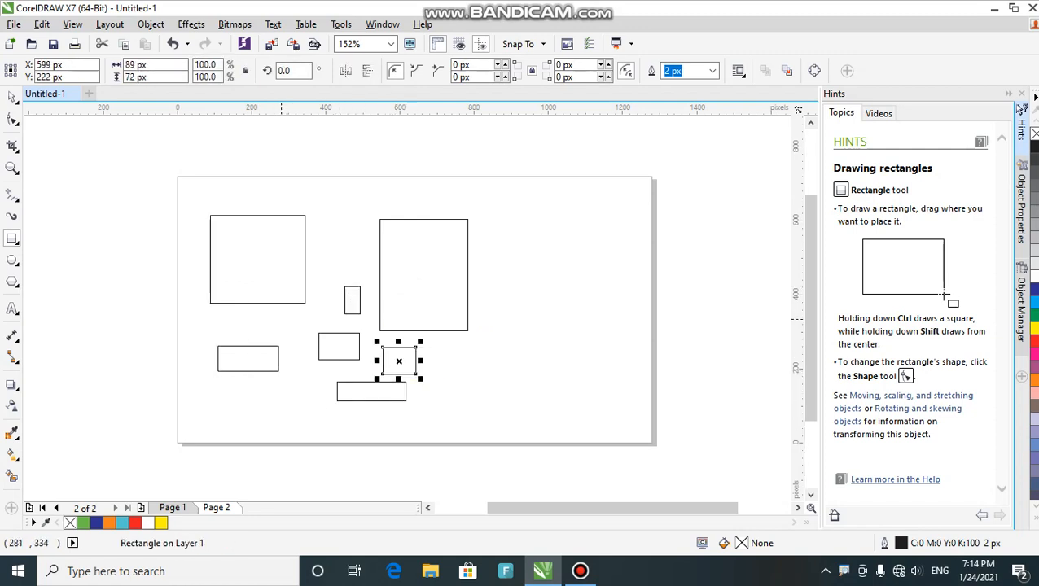
drag(280, 319, 300, 350)
drag(280, 398, 331, 425)
drag(302, 370, 321, 379)
drag(476, 344, 513, 383)
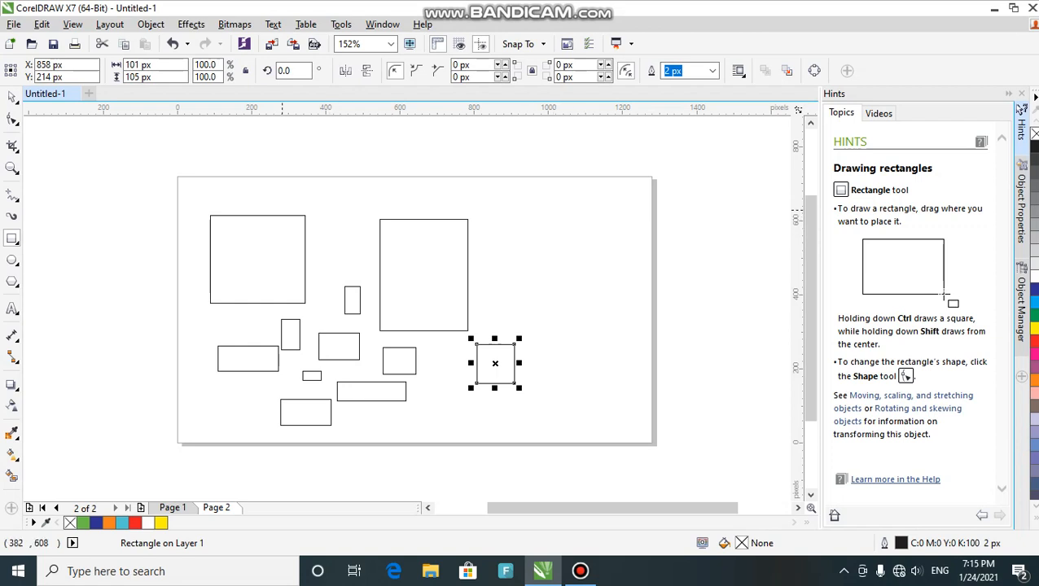
- Marquee-select seven small rectangles with the Pick tool, try moving them slightly down together, and undo the move
click(13, 96)
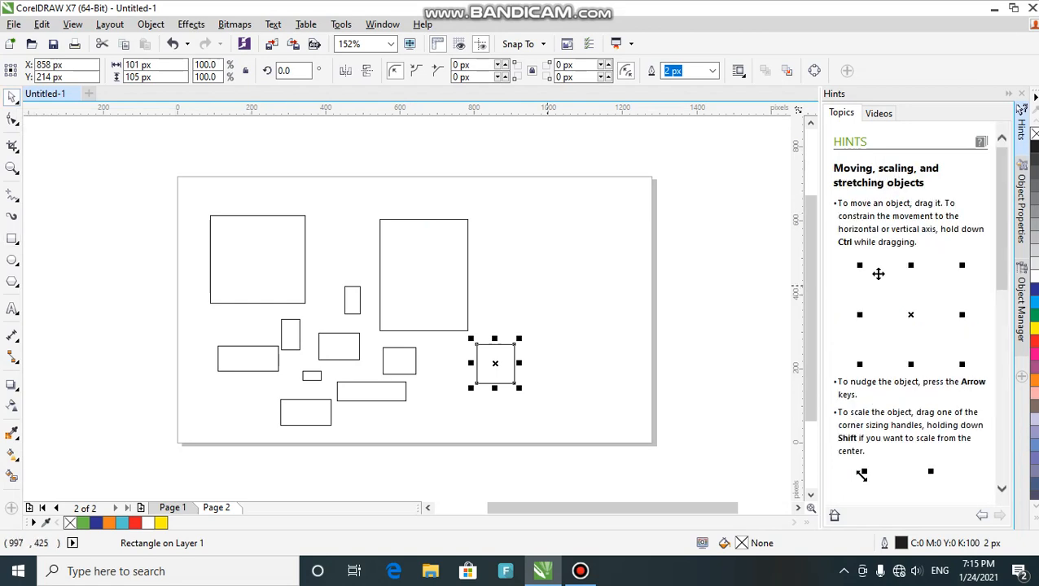
key(Escape)
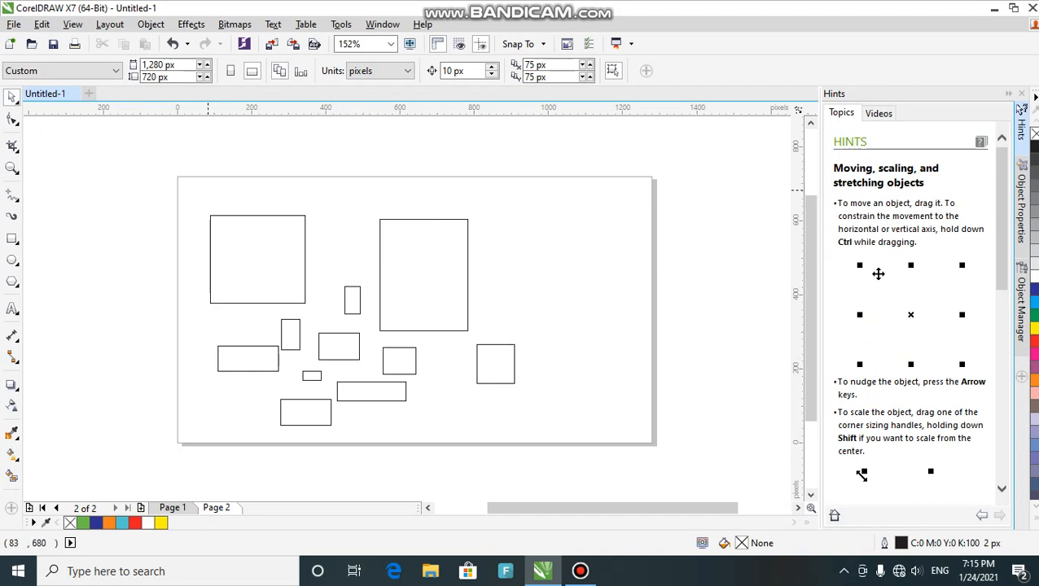
drag(212, 197, 425, 411)
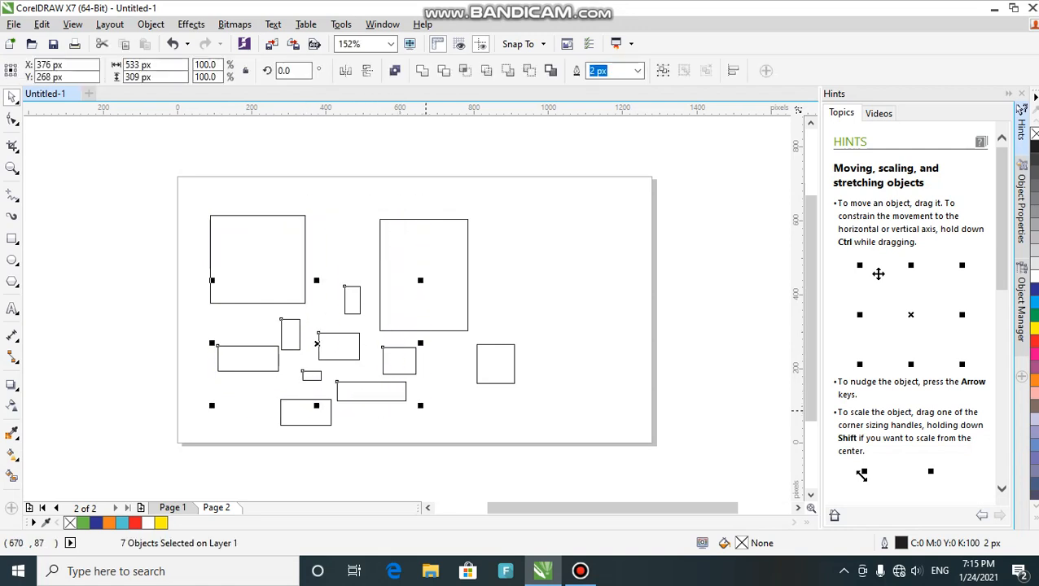
drag(317, 343, 317, 357)
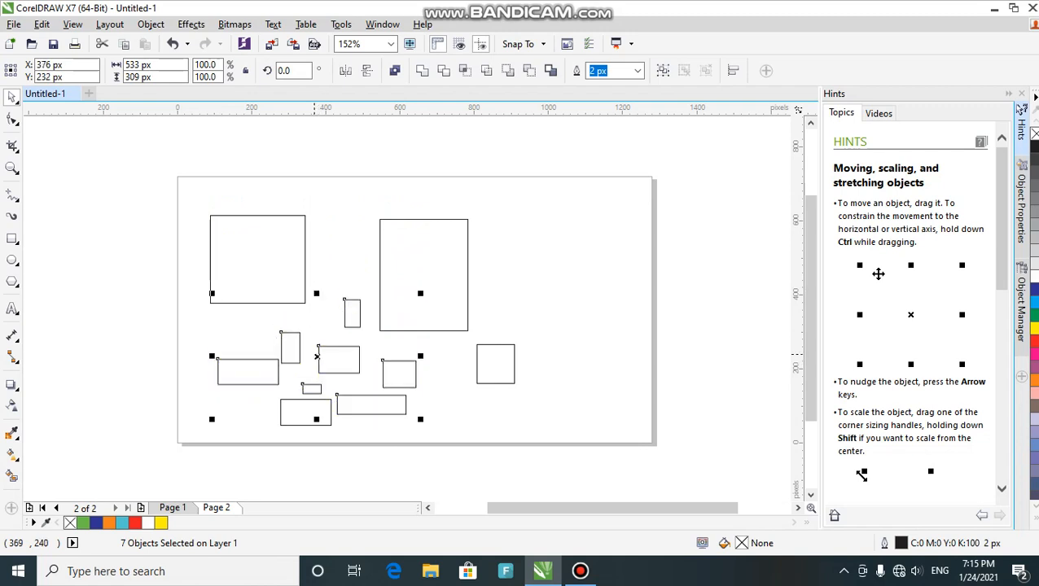
click(316, 357)
key(ctrl+z)
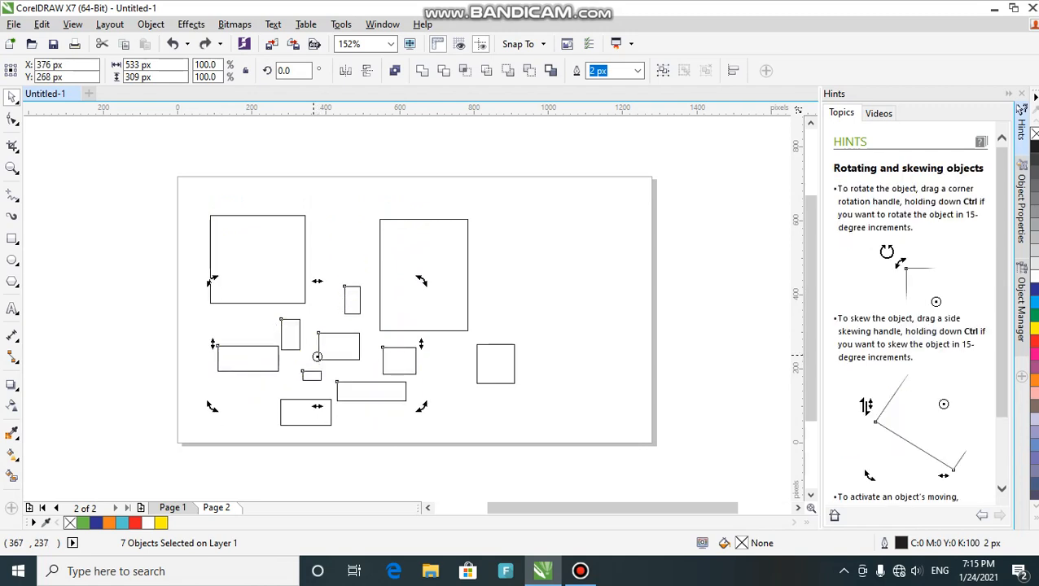
click(633, 269)
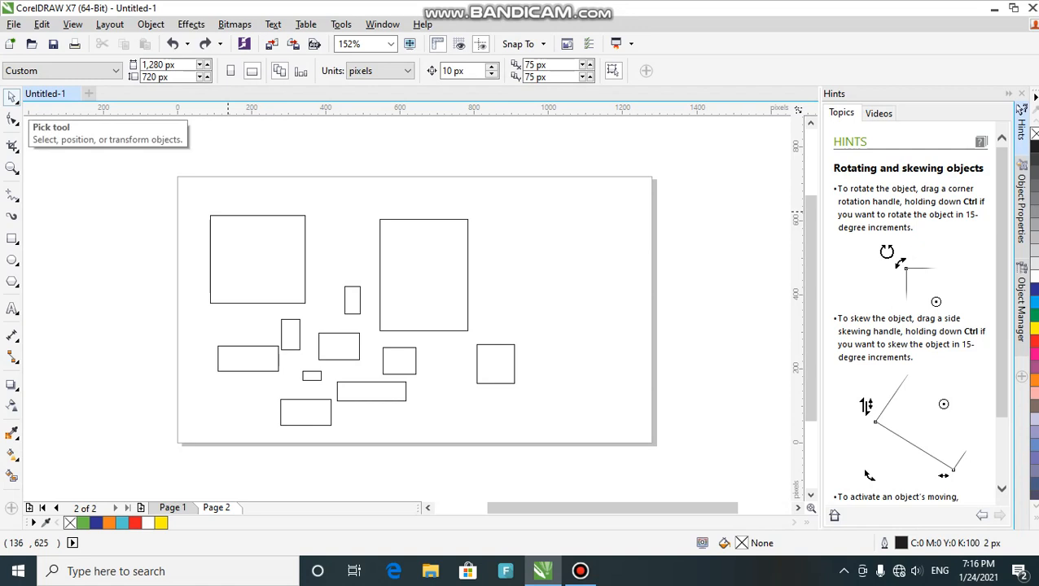
click(13, 97)
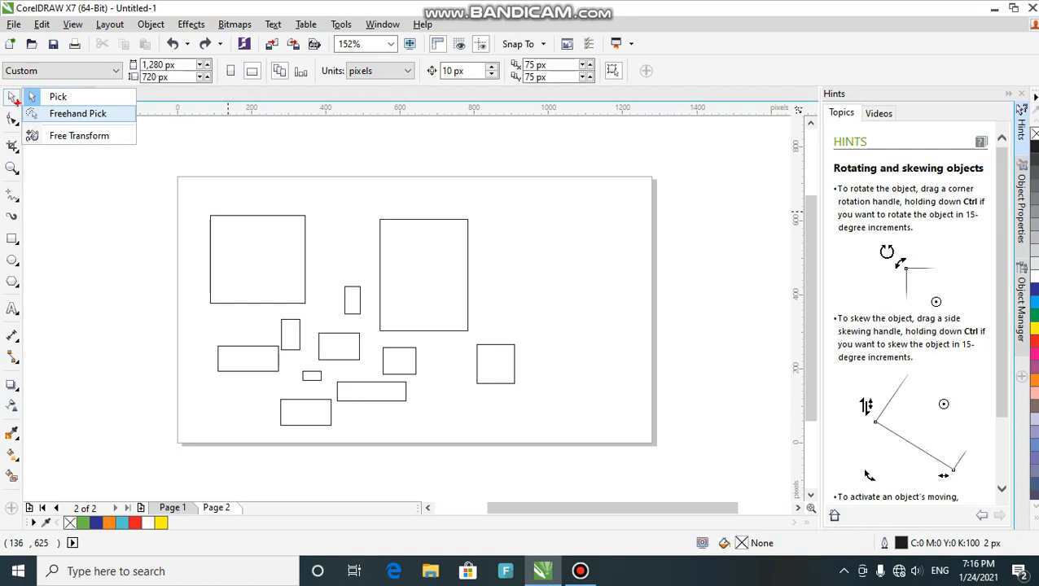
mouse_move(16, 100)
mouse_down()
mouse_move(52, 122)
mouse_move(121, 110)
mouse_up()
mouse_move(23, 107)
mouse_down()
mouse_move(65, 122)
mouse_move(135, 122)
mouse_up()
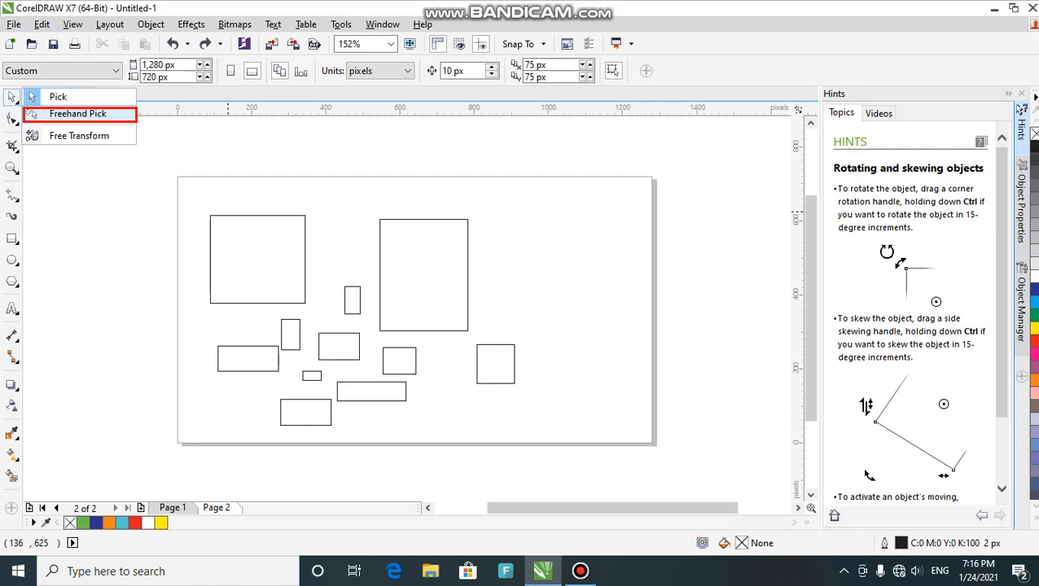
key(e)
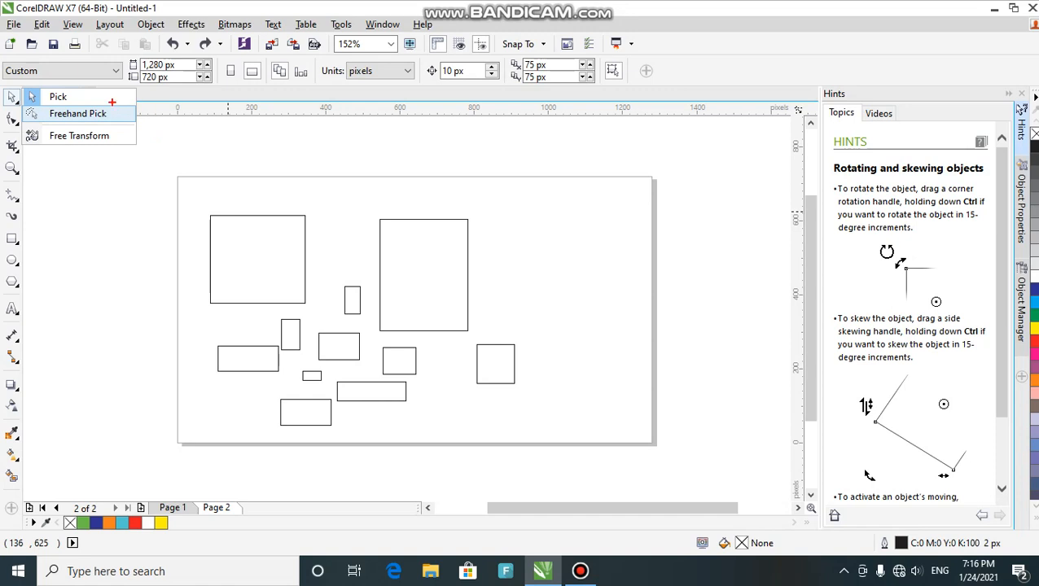
key(Escape)
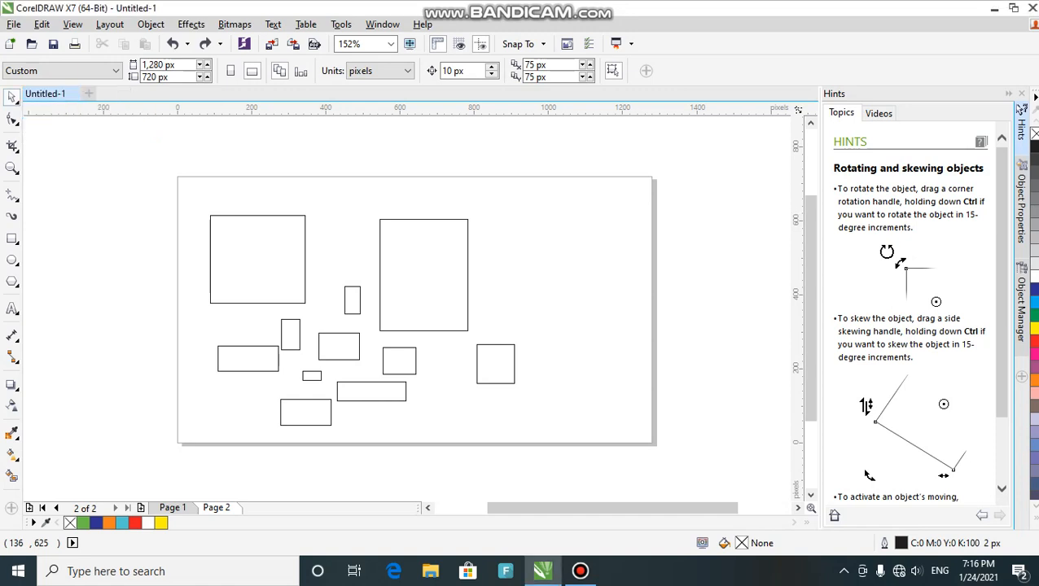
- Lasso three small rectangles between the two large ones with the Freehand Pick tool and shift them slightly left and down to about X 387, Y 286 px
click(12, 96)
click(49, 112)
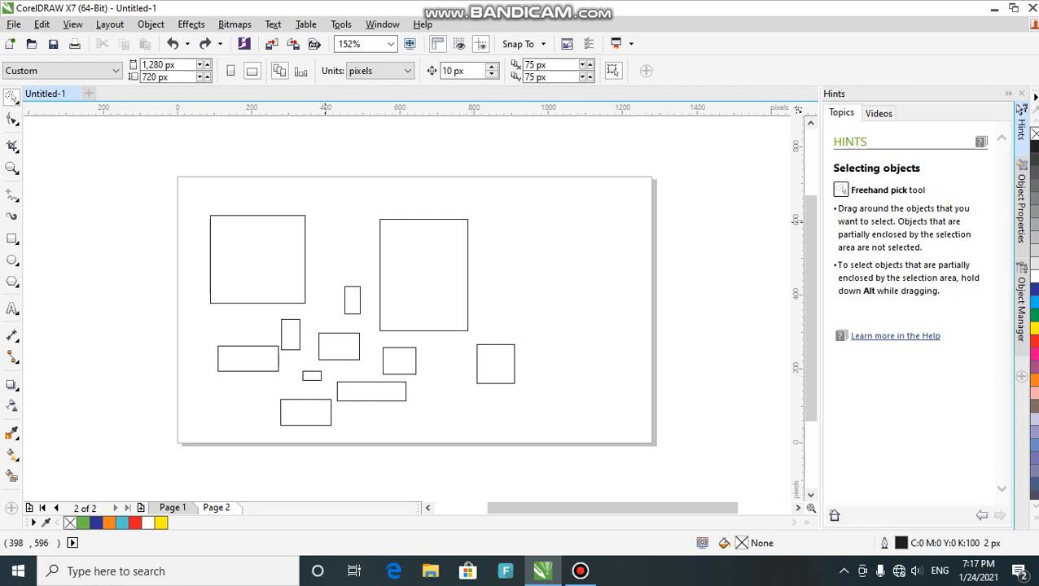
mouse_move(325, 221)
mouse_down()
mouse_move(362, 259)
mouse_move(367, 326)
mouse_move(420, 342)
mouse_move(422, 377)
mouse_move(332, 380)
mouse_move(335, 416)
mouse_move(323, 429)
mouse_move(281, 429)
mouse_move(269, 413)
mouse_move(289, 383)
mouse_up()
click(309, 385)
mouse_move(338, 260)
mouse_down()
mouse_move(379, 332)
mouse_move(428, 358)
mouse_move(411, 377)
mouse_move(328, 381)
mouse_move(330, 391)
mouse_move(276, 383)
mouse_move(279, 316)
mouse_move(334, 265)
mouse_up()
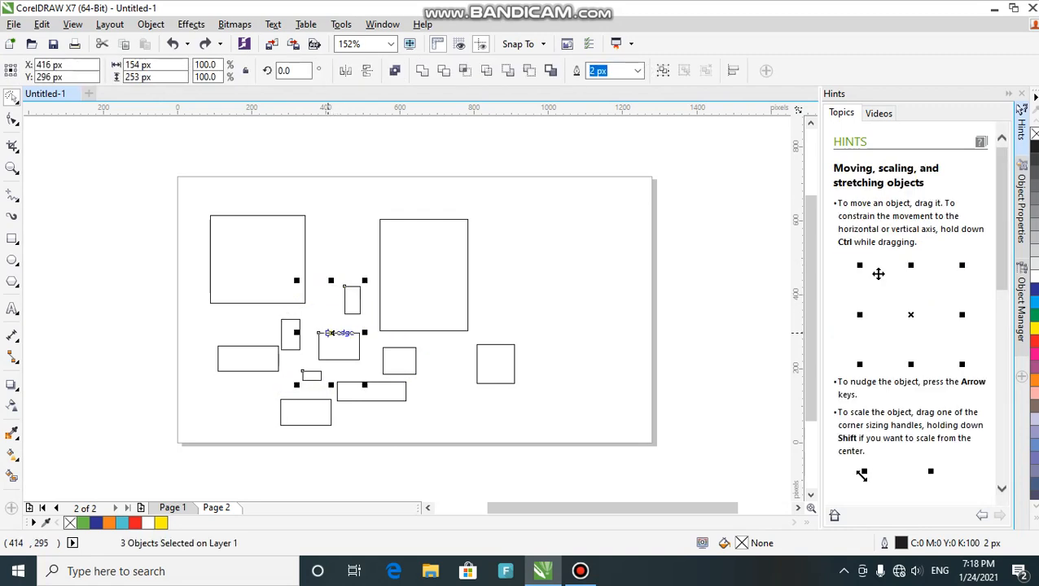
click(330, 335)
mouse_move(331, 334)
mouse_down()
mouse_move(342, 248)
mouse_move(311, 330)
mouse_up()
drag(317, 330, 321, 336)
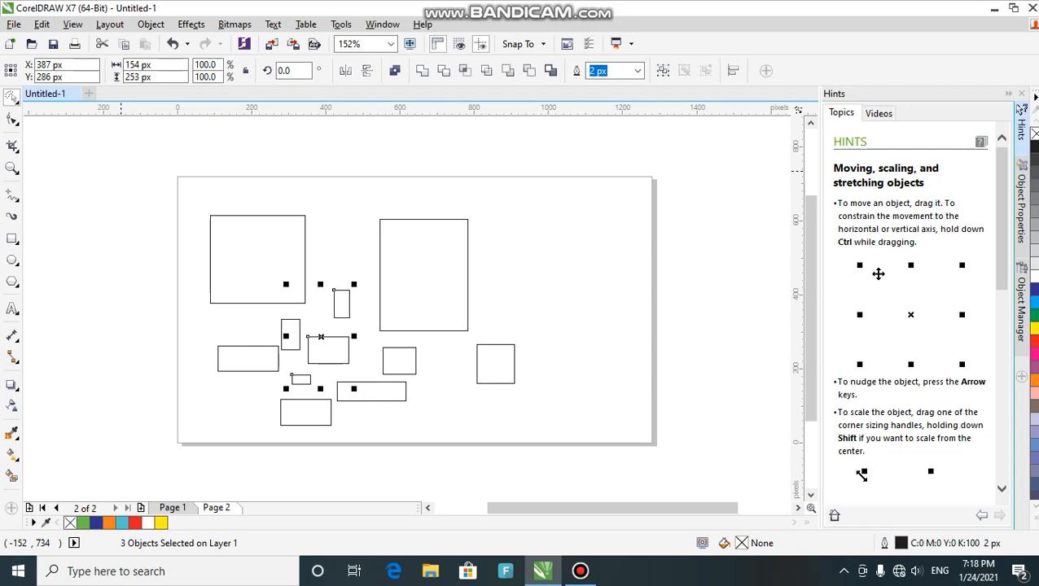
- Draw thirteen five-pointed stars of varied sizes with the Star tool in the empty right part of the page
click(12, 281)
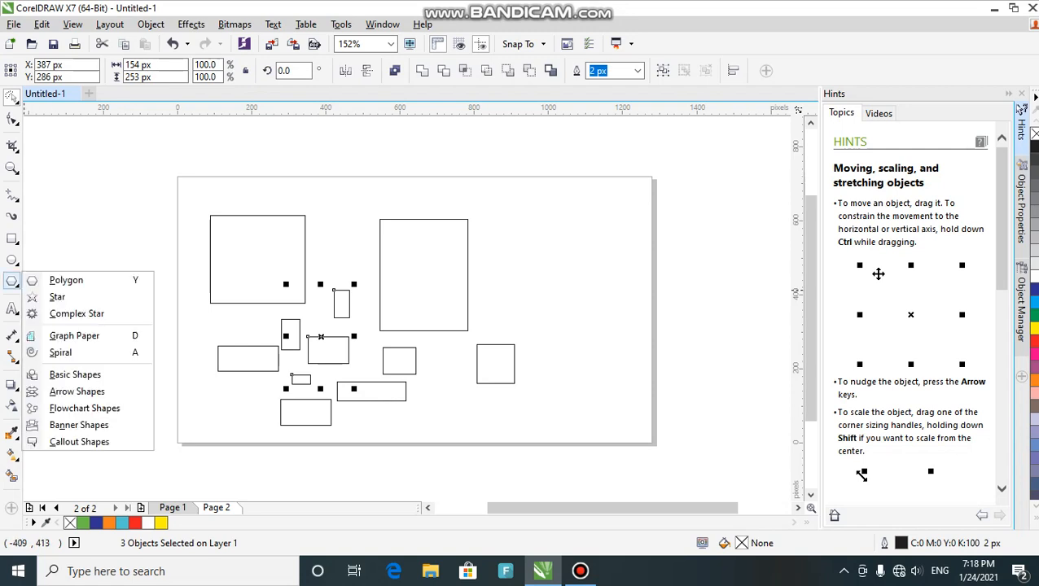
click(57, 297)
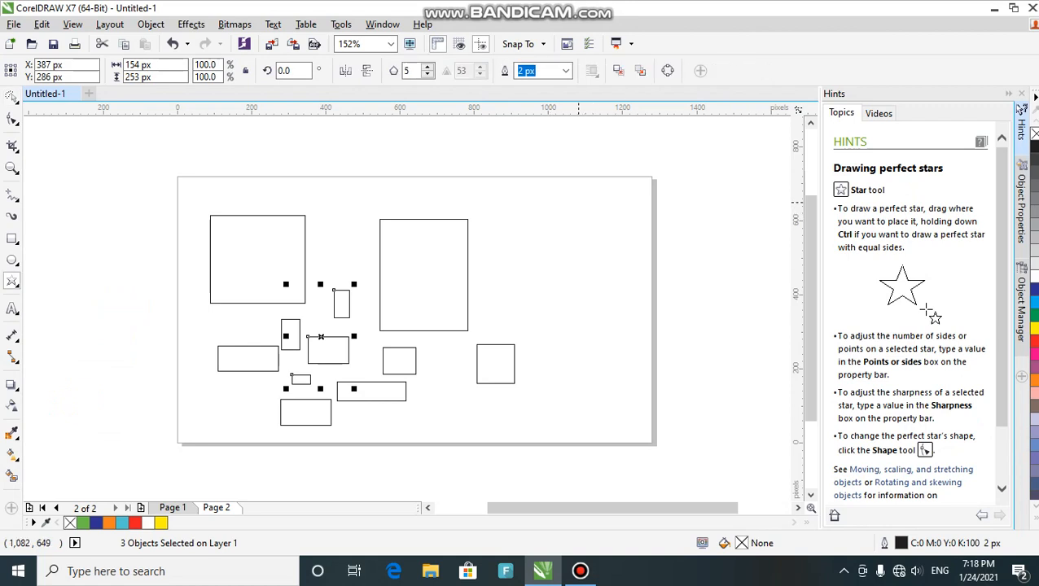
drag(578, 202, 621, 274)
drag(622, 223, 640, 246)
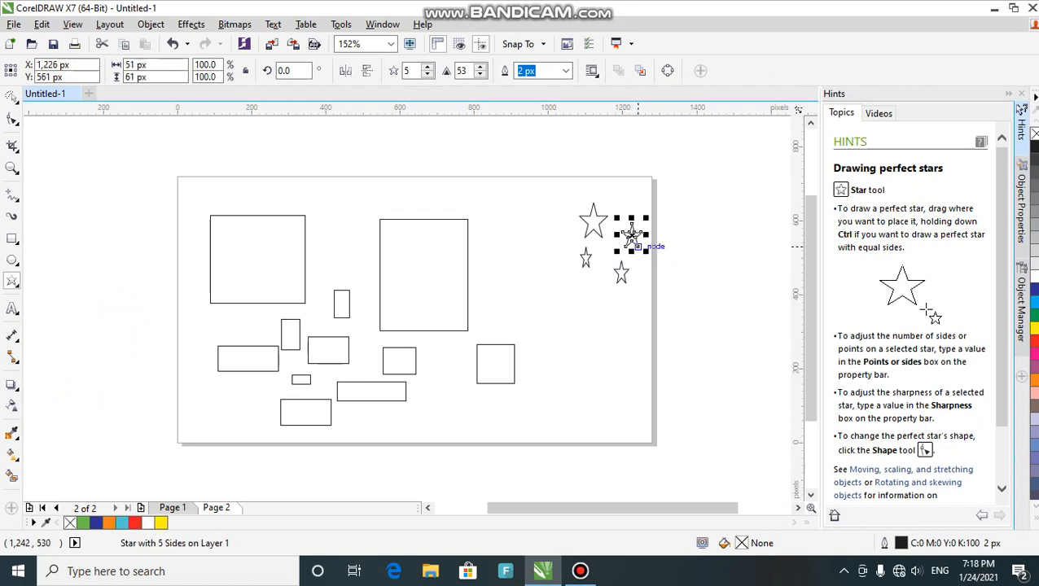
drag(536, 230, 626, 321)
drag(530, 284, 604, 375)
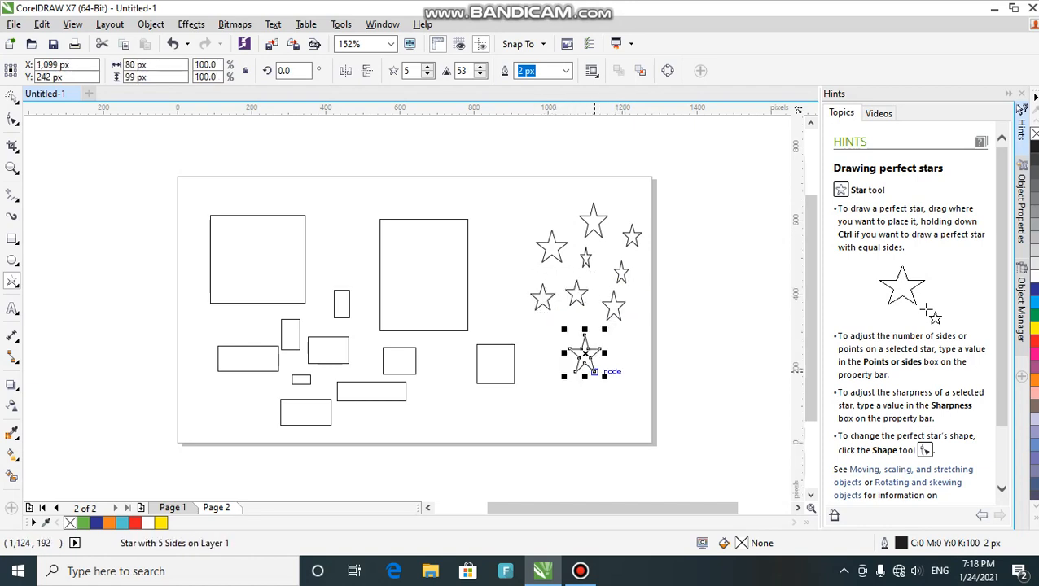
drag(600, 278, 609, 291)
drag(615, 340, 648, 371)
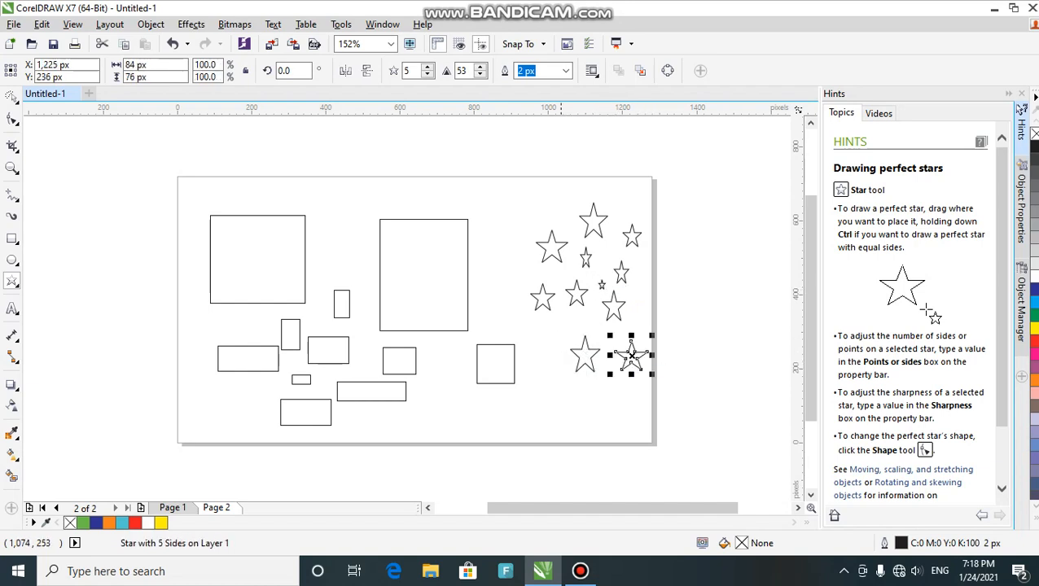
click(548, 341)
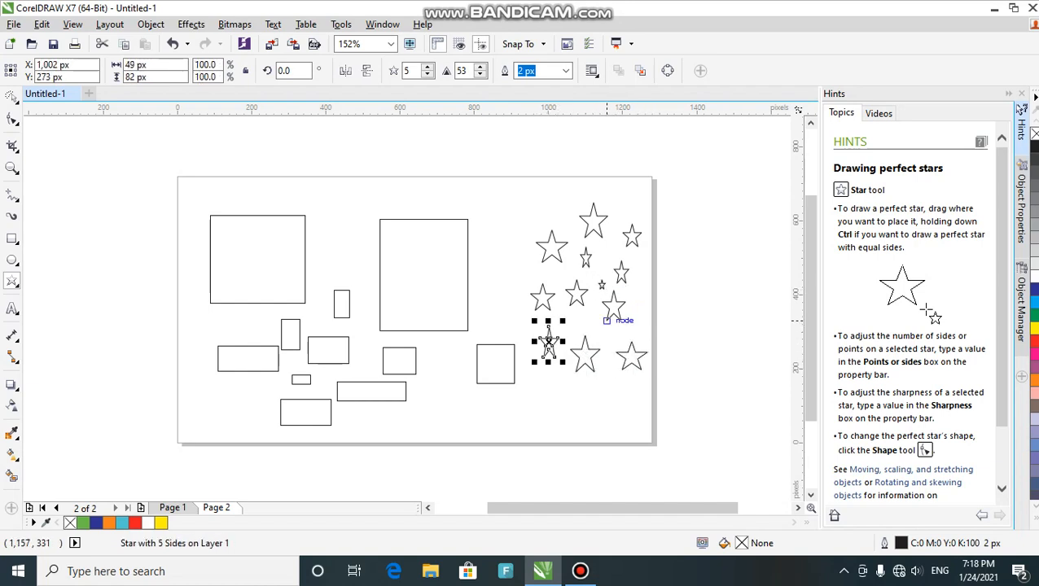
drag(576, 320, 596, 330)
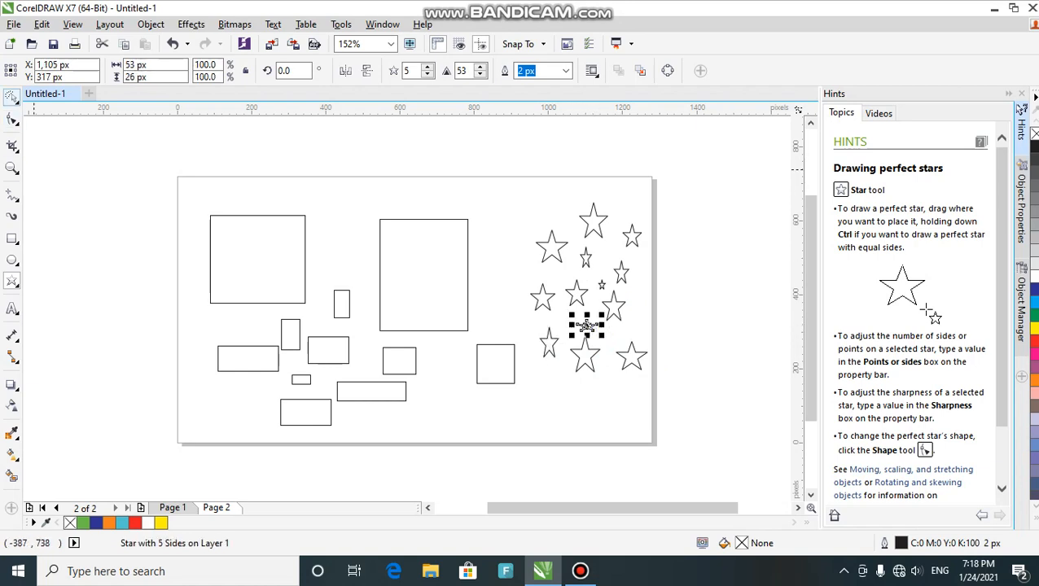
- Lasso five of the stars with the Freehand Pick tool and move them over the upper page edge, centred at about X 721, Y 637 px
click(11, 96)
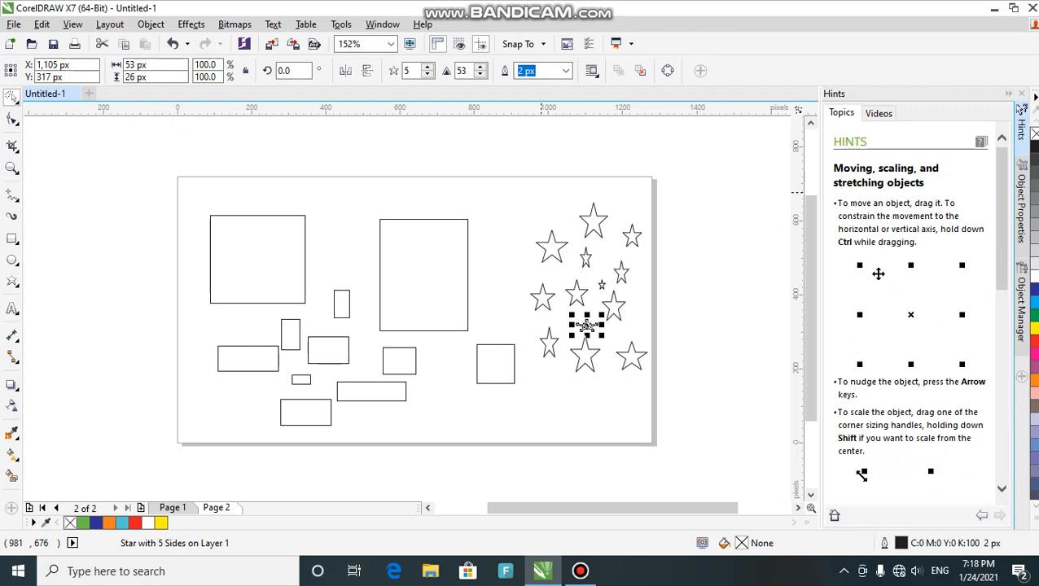
click(543, 194)
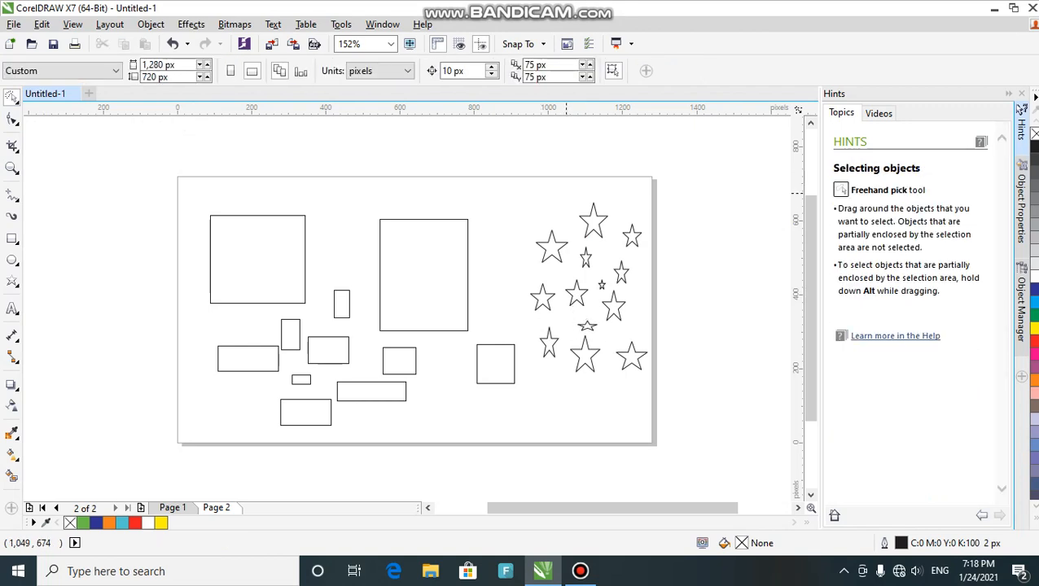
mouse_move(570, 195)
mouse_down()
mouse_move(615, 198)
mouse_move(618, 226)
mouse_move(594, 284)
mouse_move(603, 302)
mouse_move(603, 289)
mouse_move(621, 285)
mouse_move(628, 316)
mouse_move(619, 333)
mouse_move(606, 333)
mouse_move(591, 384)
mouse_move(575, 378)
mouse_move(566, 342)
mouse_move(592, 279)
mouse_move(564, 268)
mouse_move(541, 196)
mouse_move(534, 262)
mouse_move(539, 203)
mouse_up()
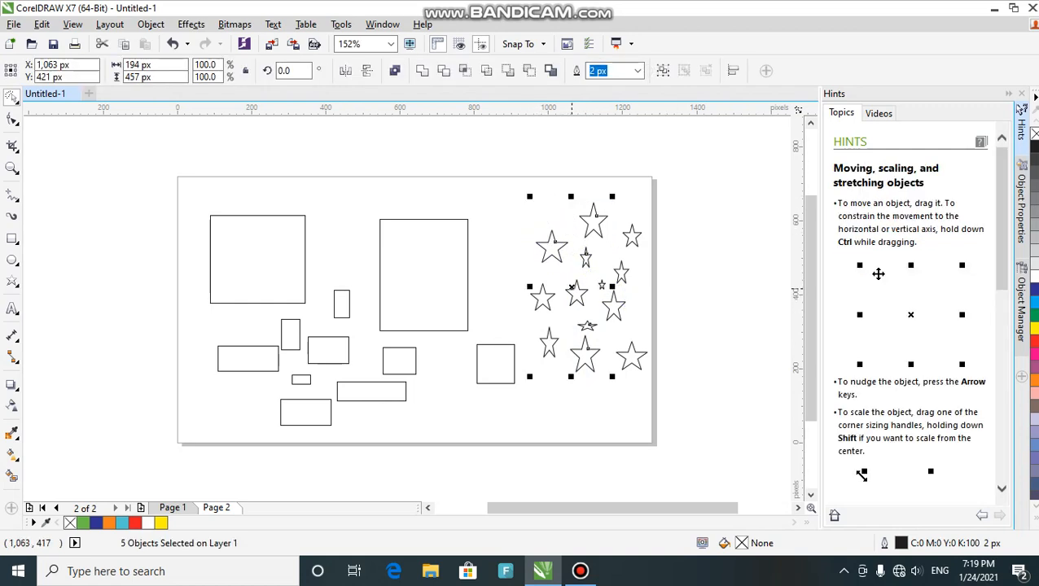
drag(571, 287, 342, 197)
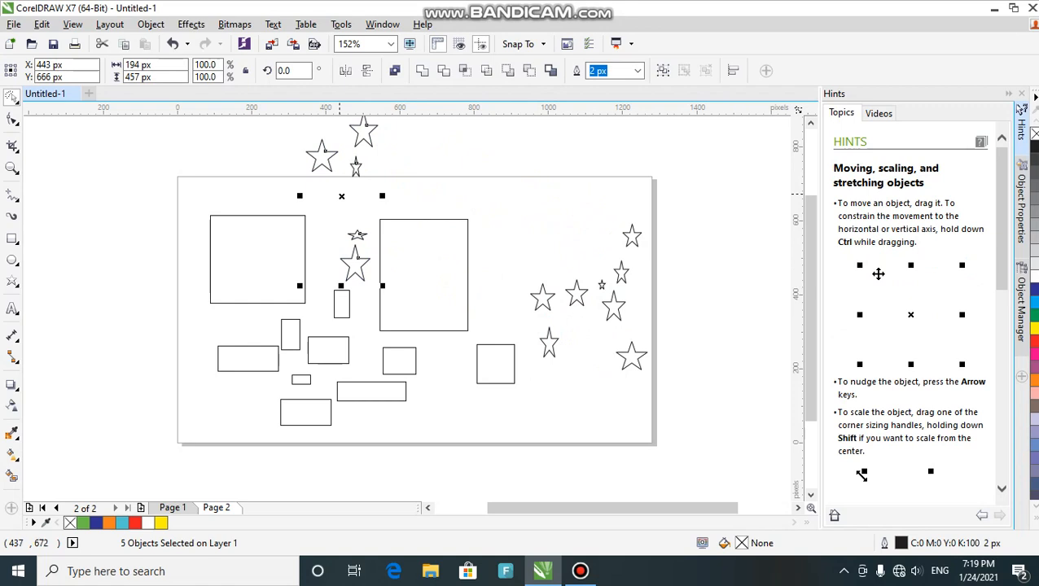
drag(339, 192, 443, 204)
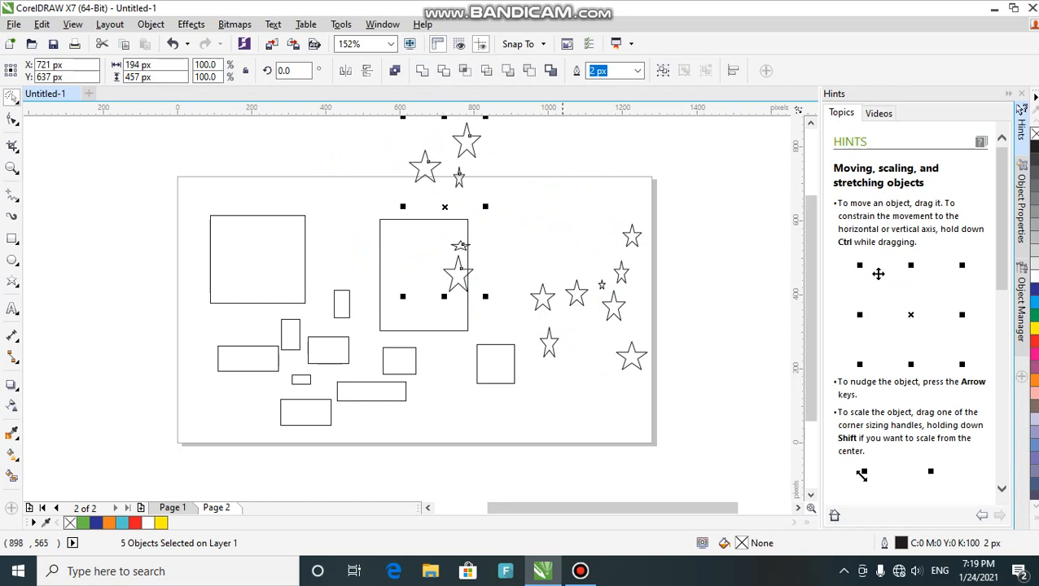
click(580, 570)
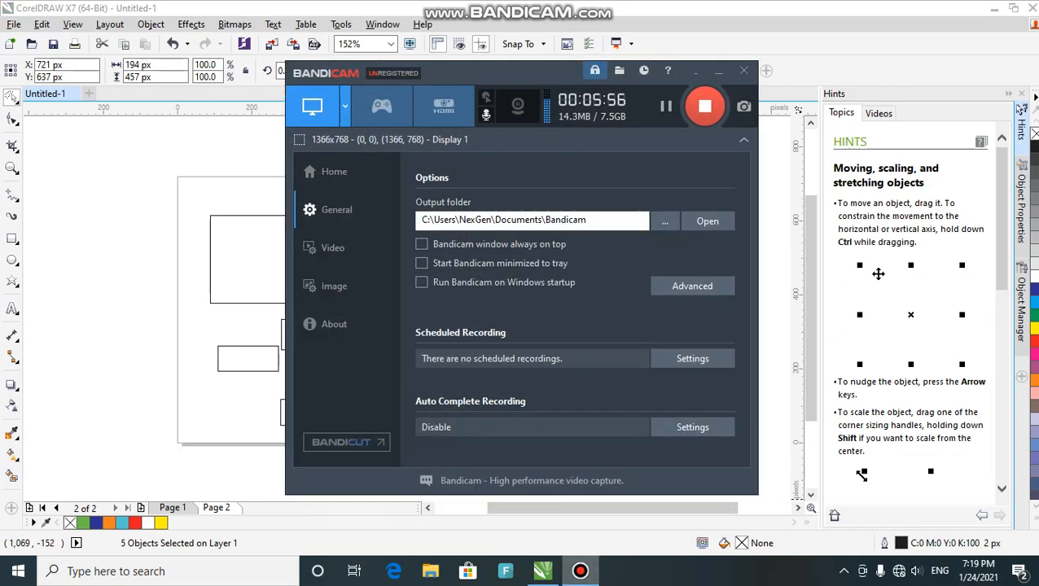
click(580, 571)
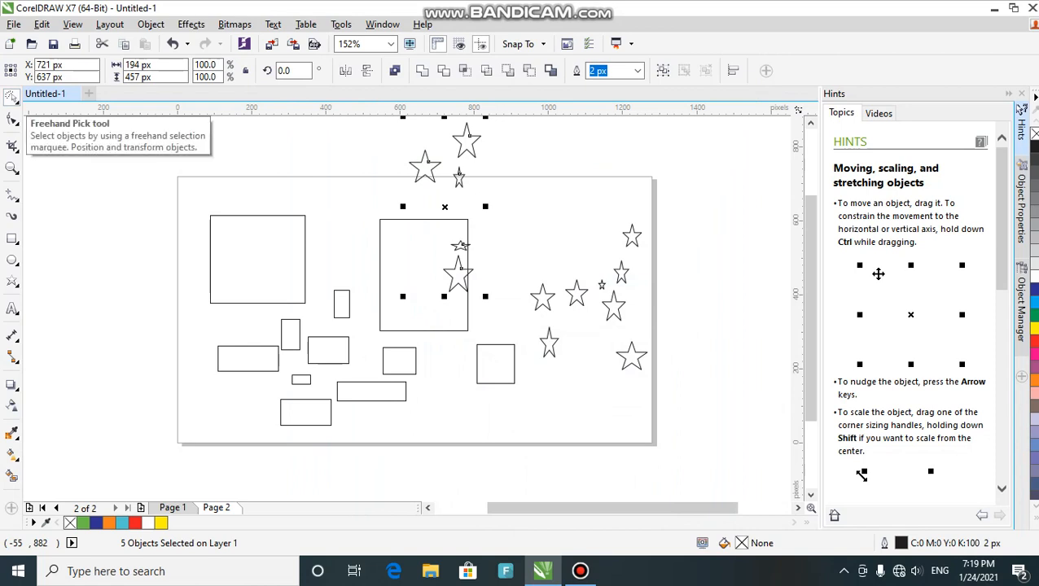
- Select all rectangles and stars with the Pick tool and delete them, including the remaining star above the page
click(15, 99)
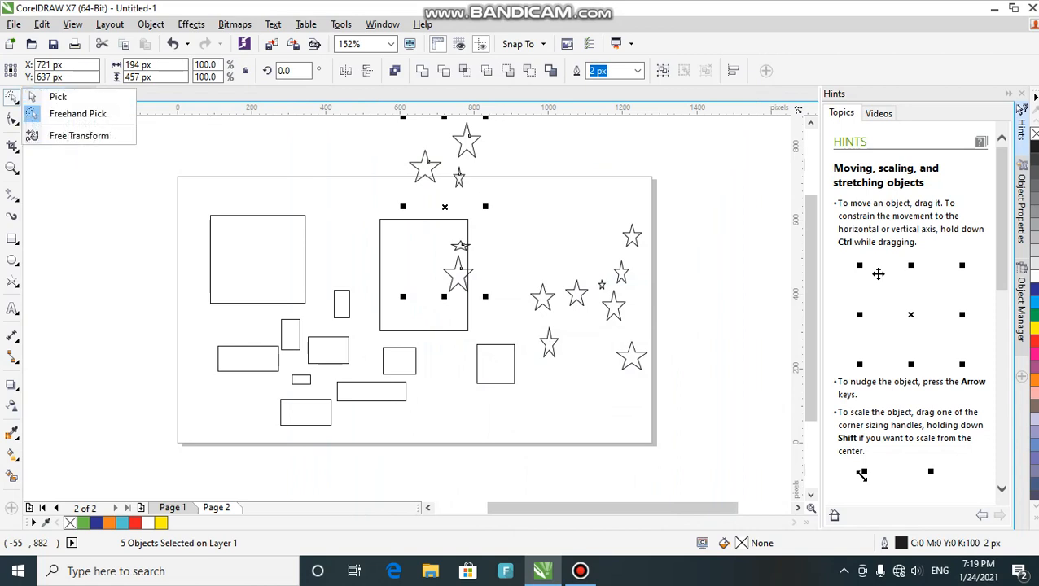
click(61, 96)
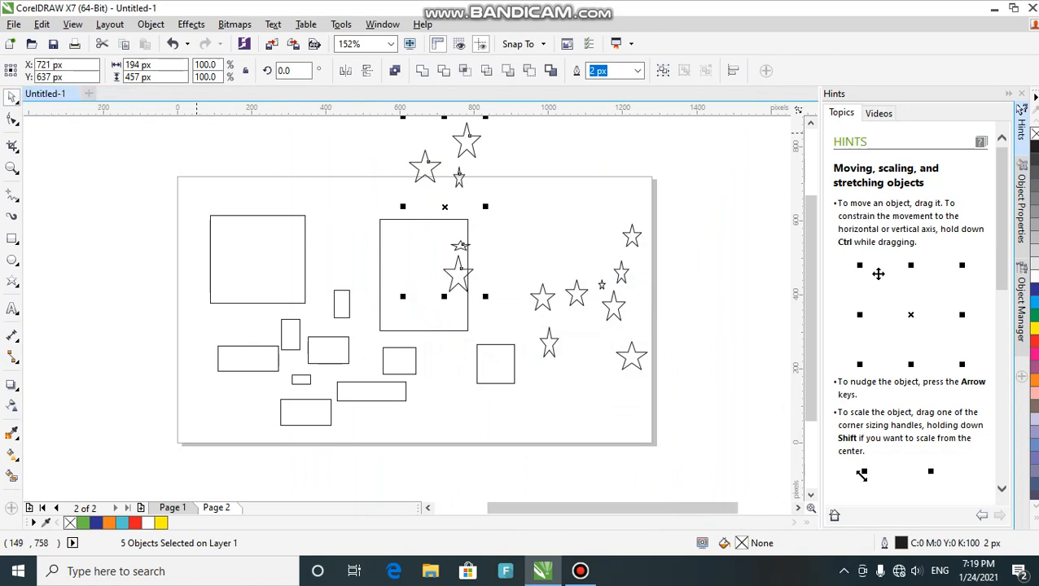
drag(184, 126, 682, 444)
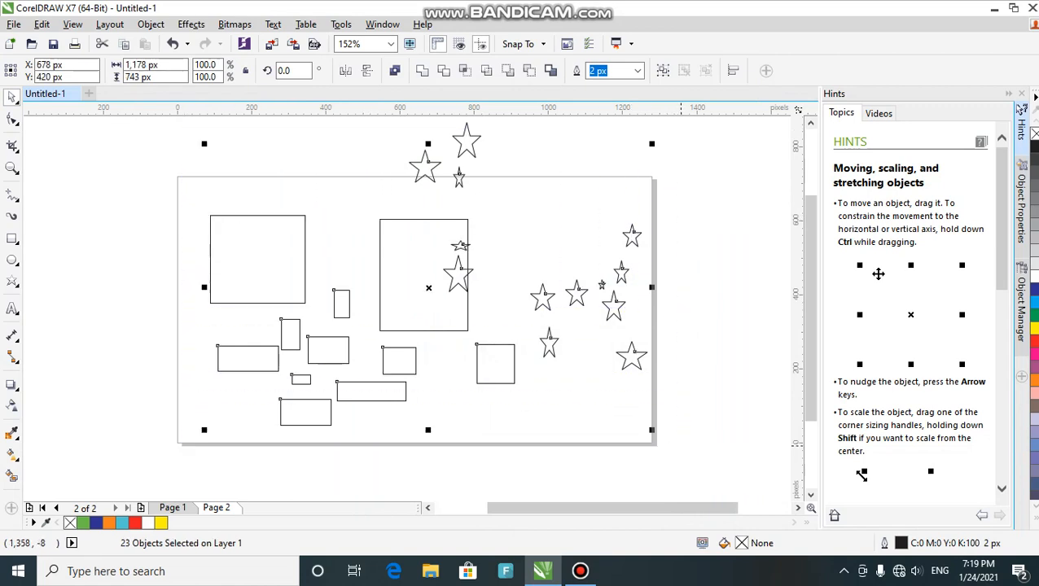
key(Delete)
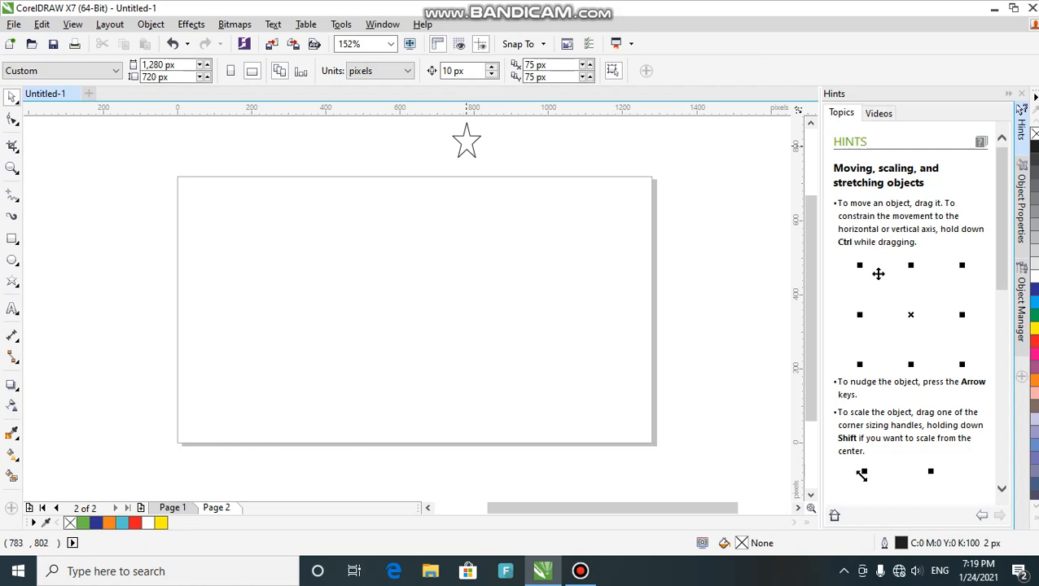
click(468, 143)
key(Delete)
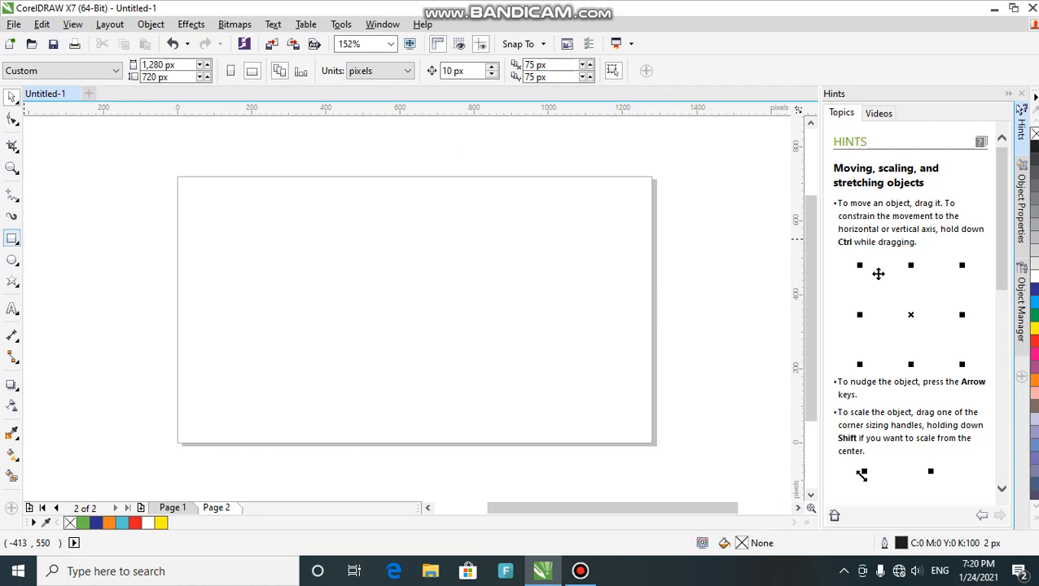
- Draw a rectangle about 758 px wide and 348 px high, centred at about X 738, Y 420 px on the page
click(11, 237)
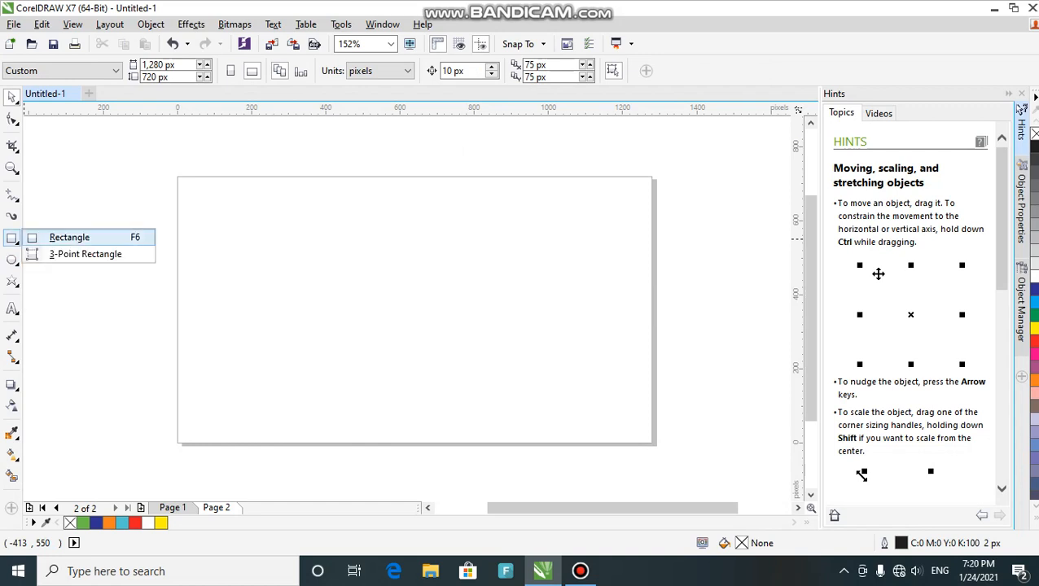
click(69, 237)
drag(310, 223, 591, 351)
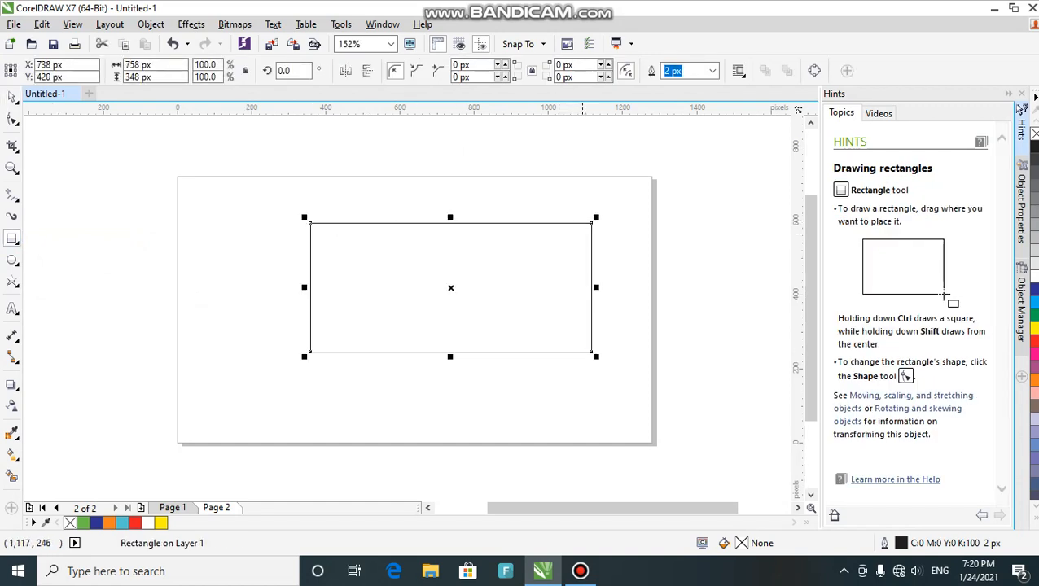
- Round all four corners of the rectangle to about 107 px with the Shape tool and bring them back to 0 px
click(12, 119)
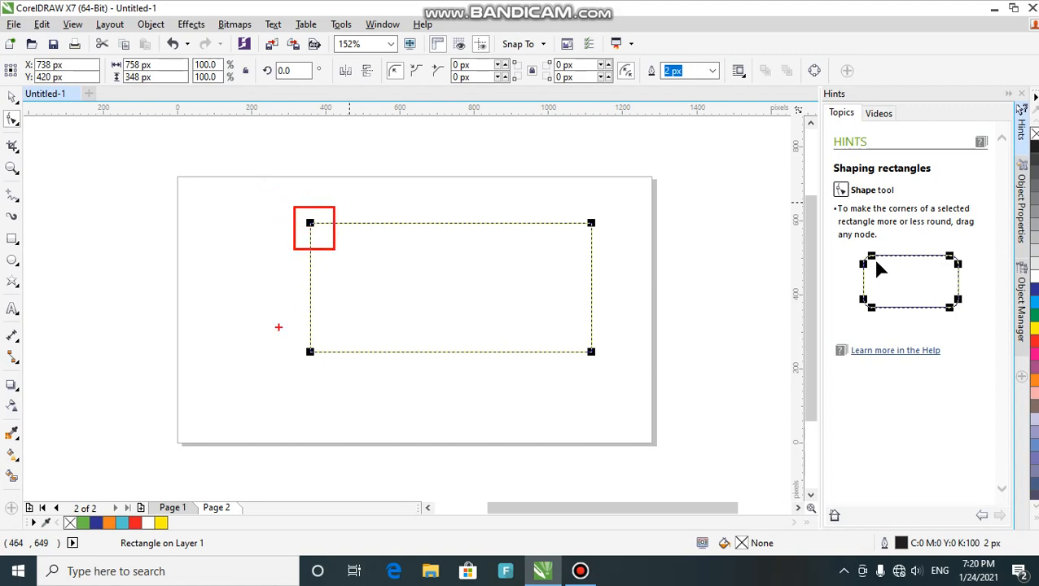
drag(278, 327, 350, 374)
mouse_move(610, 218)
mouse_down()
mouse_move(567, 204)
mouse_move(616, 253)
mouse_move(602, 210)
mouse_up()
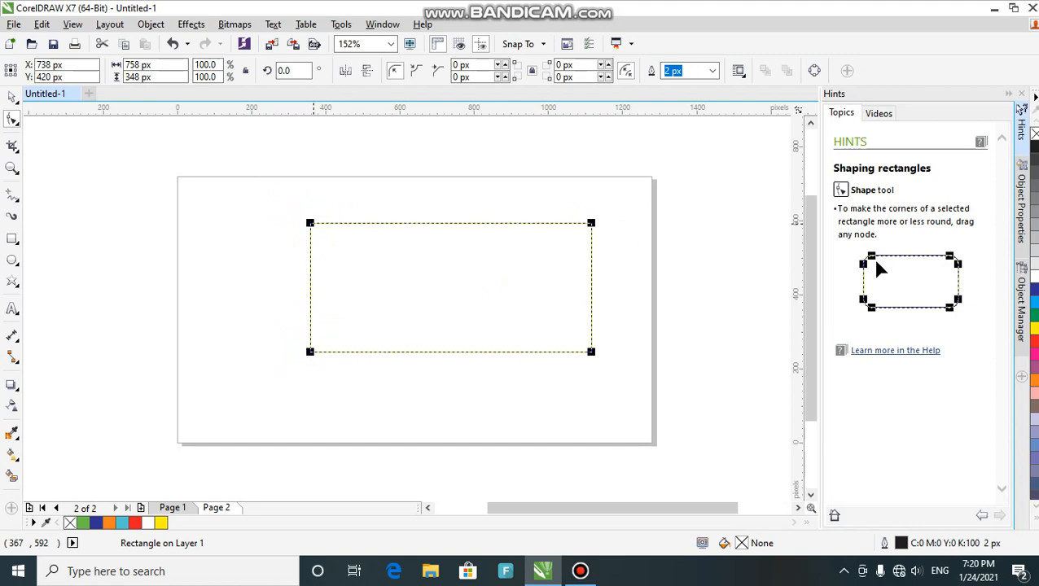
drag(309, 223, 340, 262)
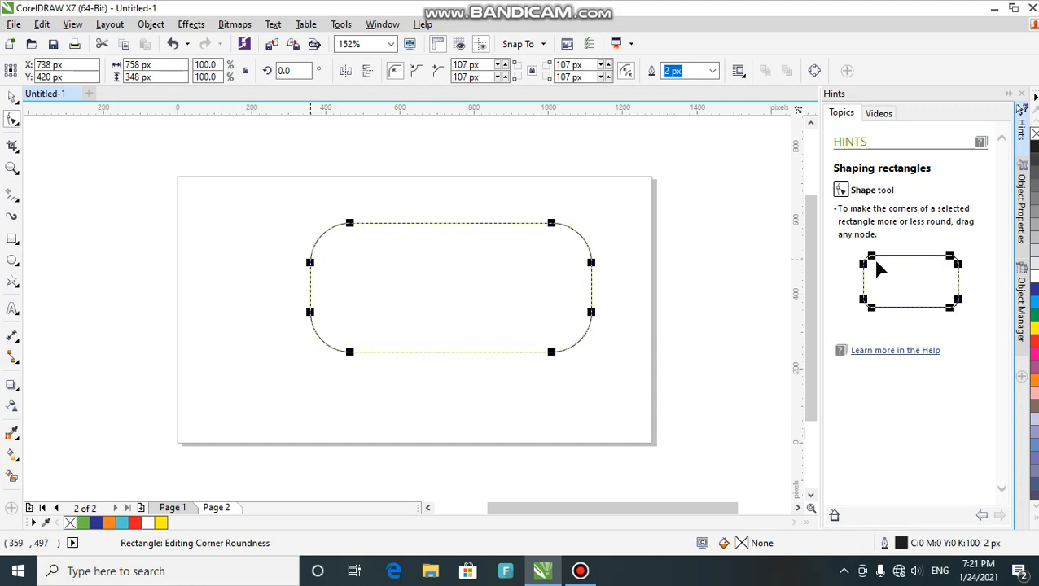
drag(311, 261, 312, 225)
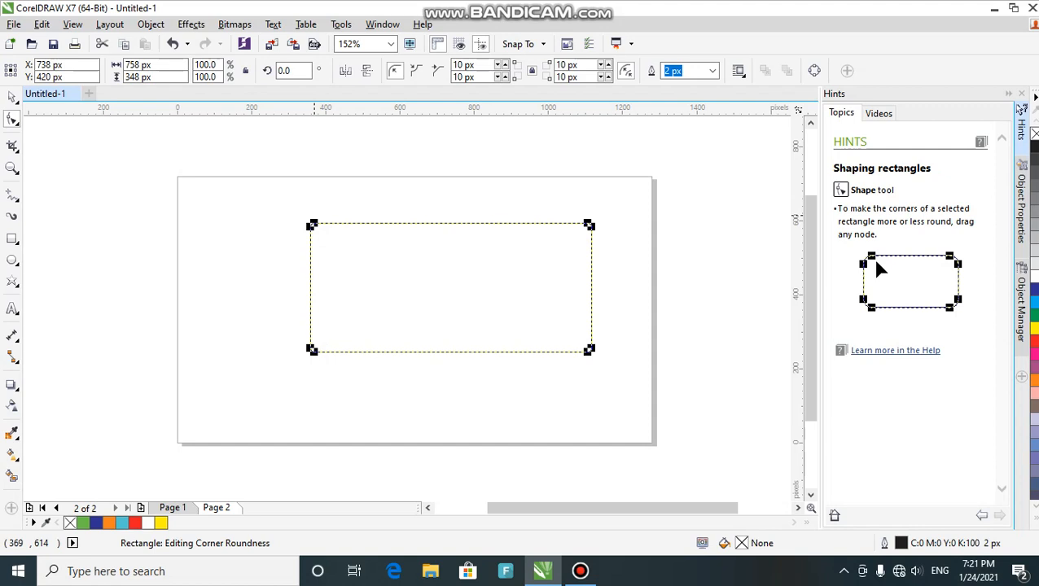
drag(313, 225, 309, 223)
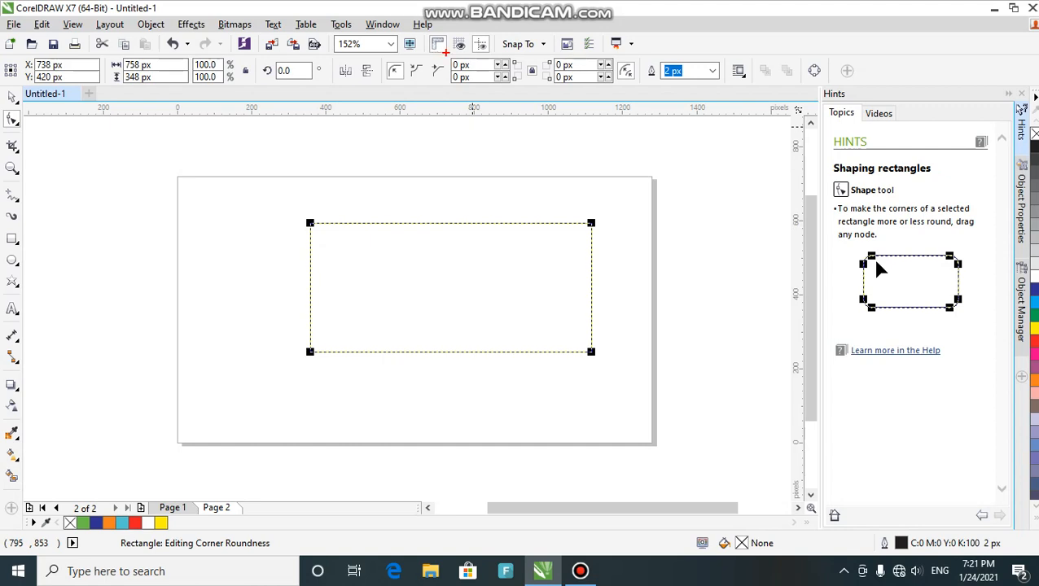
mouse_move(446, 52)
mouse_down()
mouse_move(516, 93)
mouse_move(648, 91)
mouse_up()
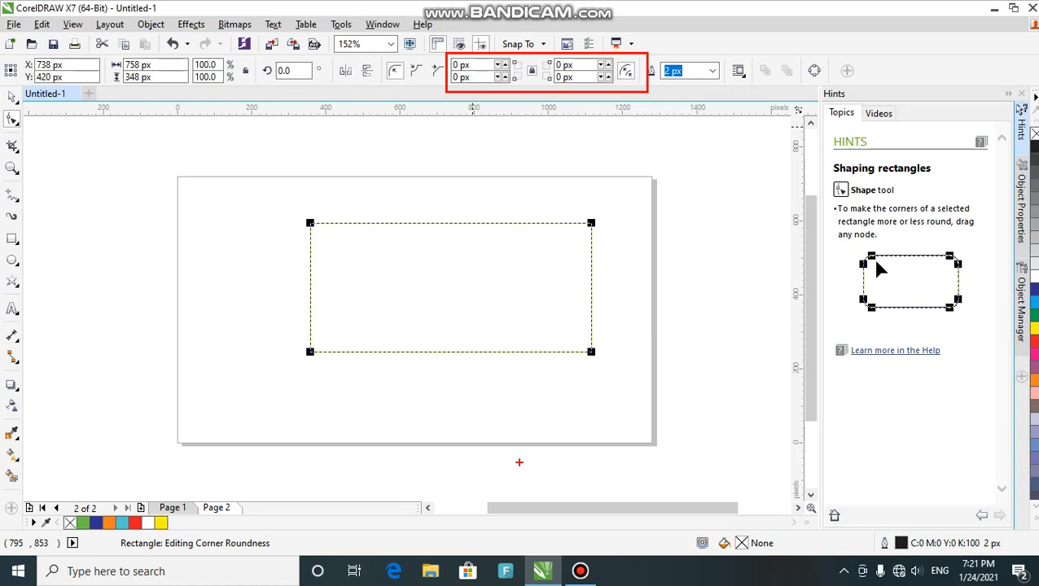
click(580, 571)
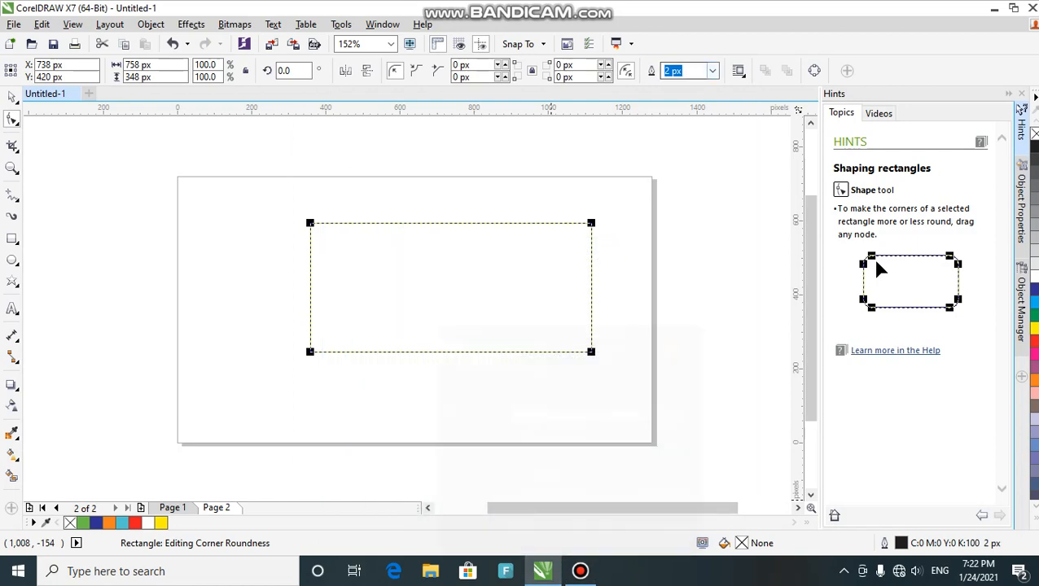
click(695, 71)
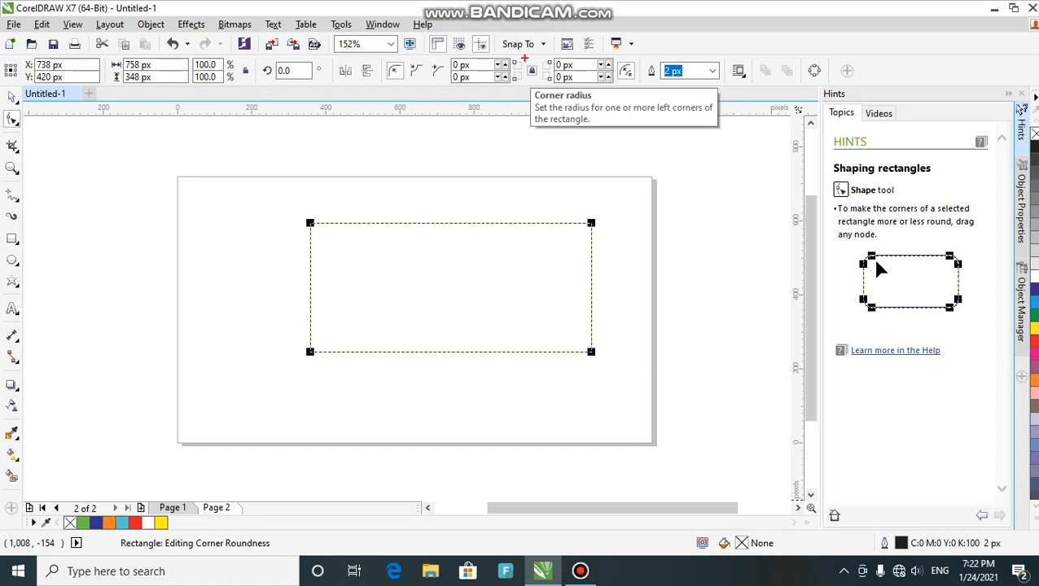
drag(524, 60, 539, 81)
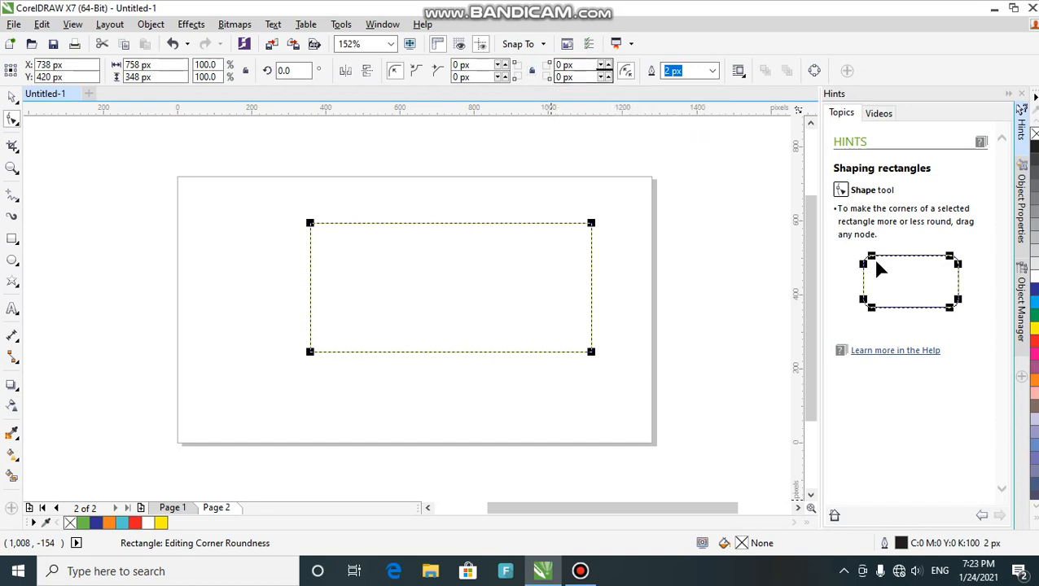
- Set the corner radius of the rectangle's upper right and lower right corners to 500 px each
click(561, 64)
key(BackSpace)
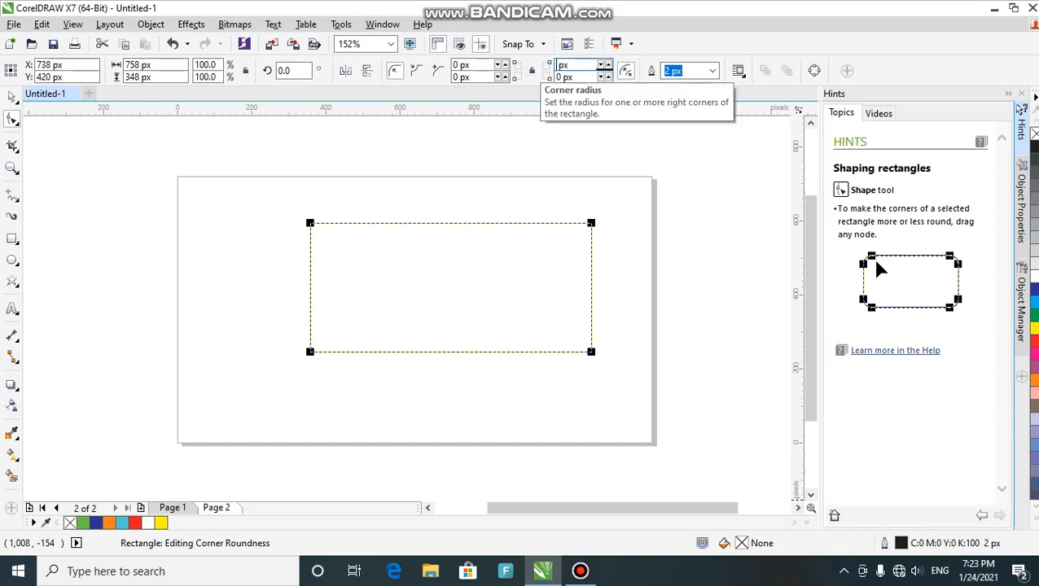
text(500)
key(Return)
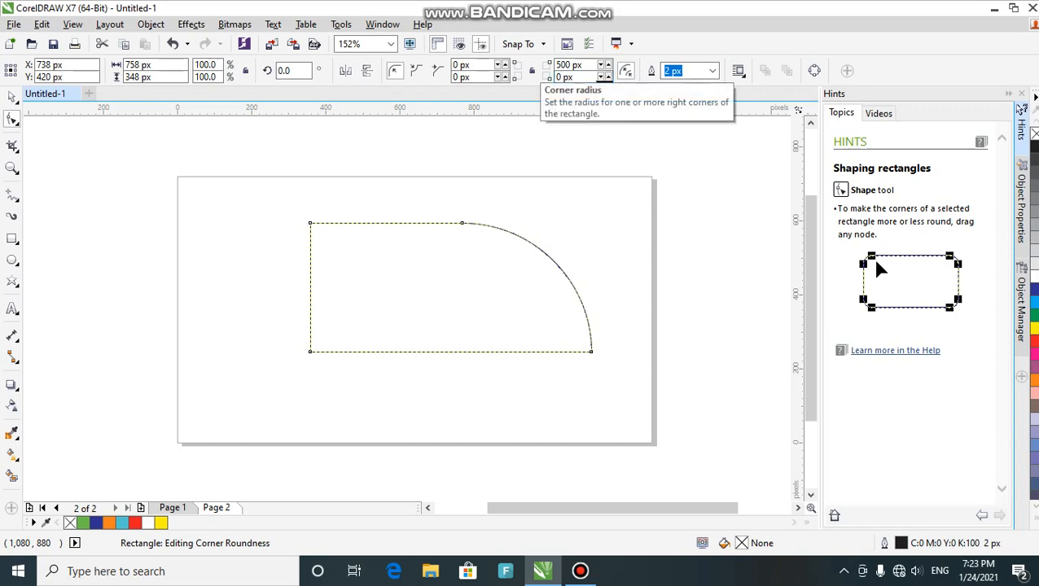
key(BackSpace)
text(500)
key(Return)
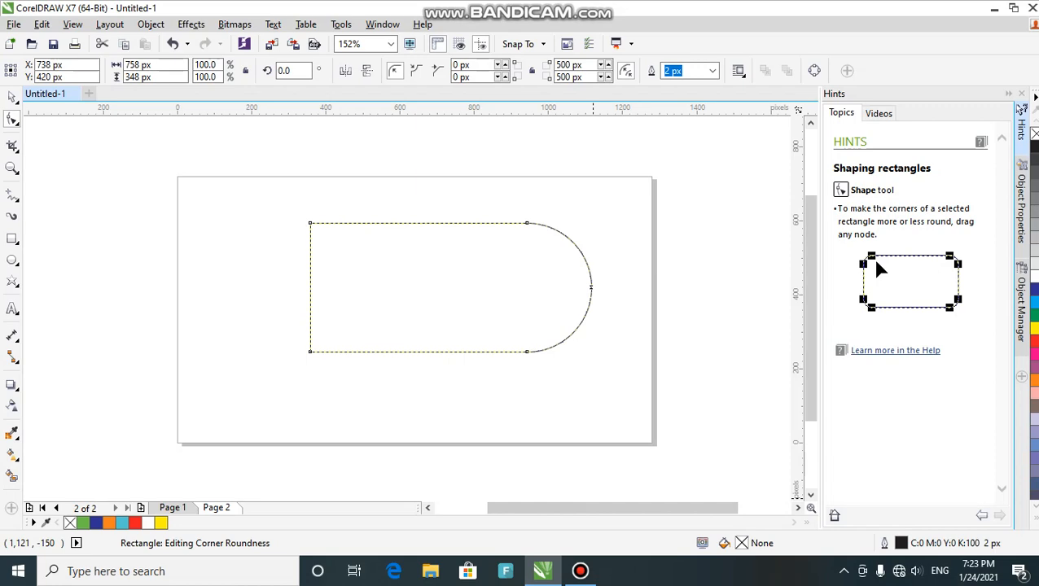
click(580, 571)
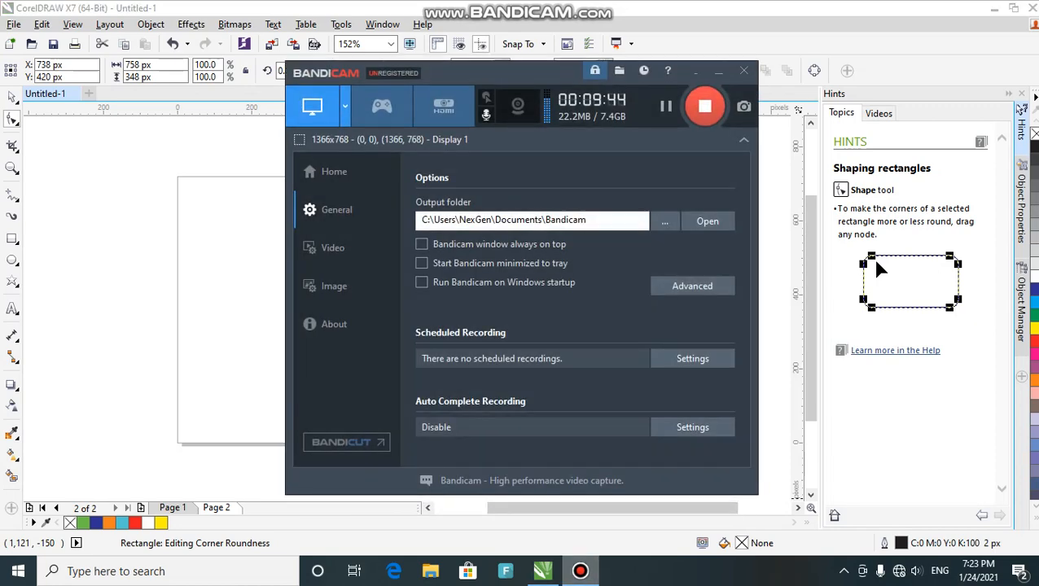
click(579, 571)
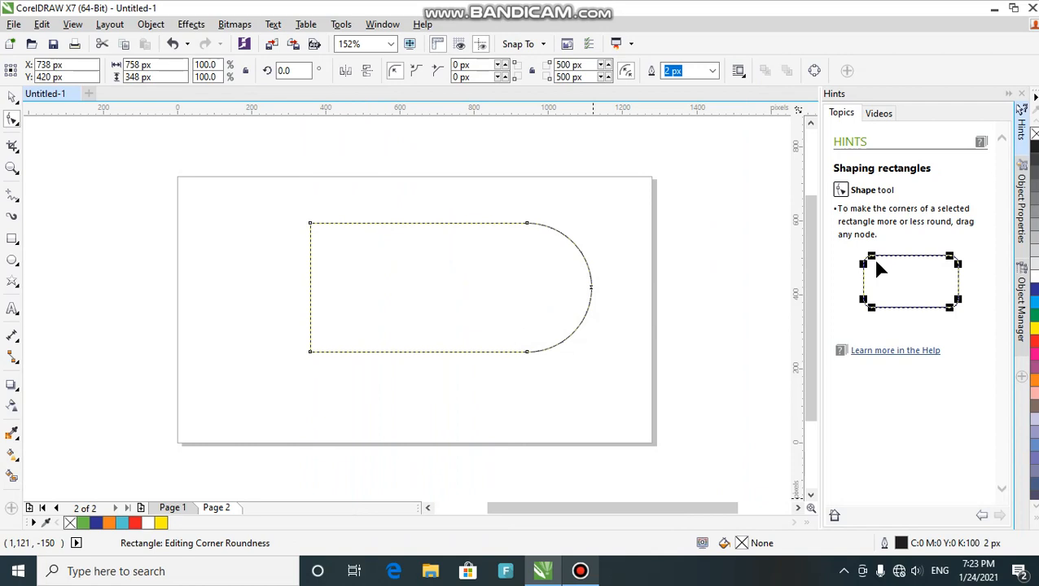